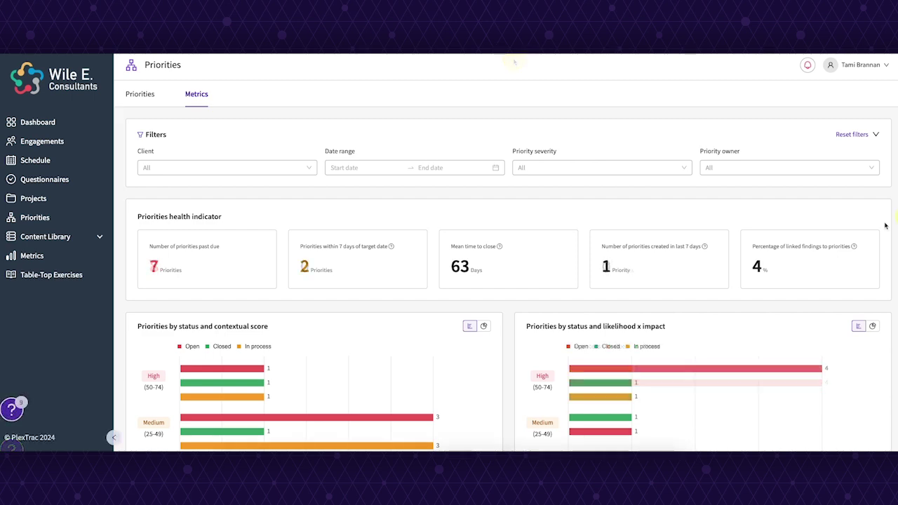
Step: Open the Tom Avery Bank engagement and view its priorities
{"action": "left_click", "coordinate": [41, 141]}
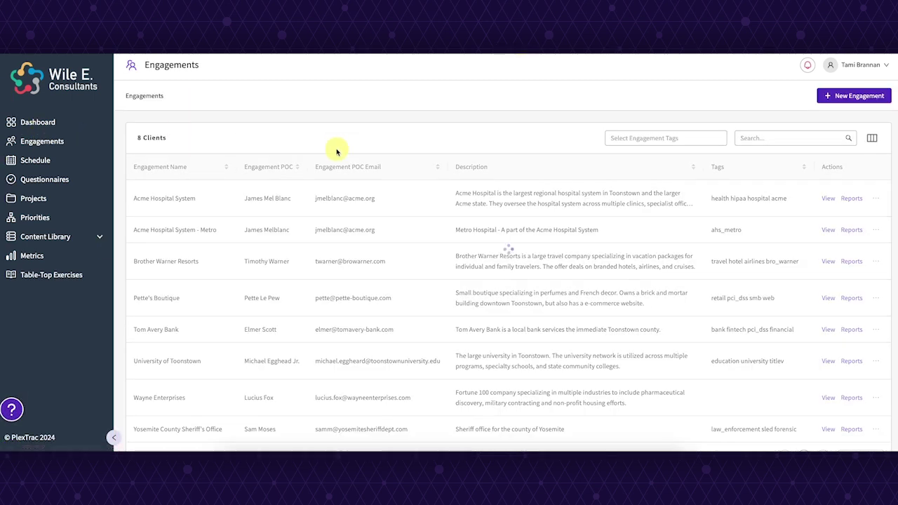
{"action": "left_click", "coordinate": [169, 329]}
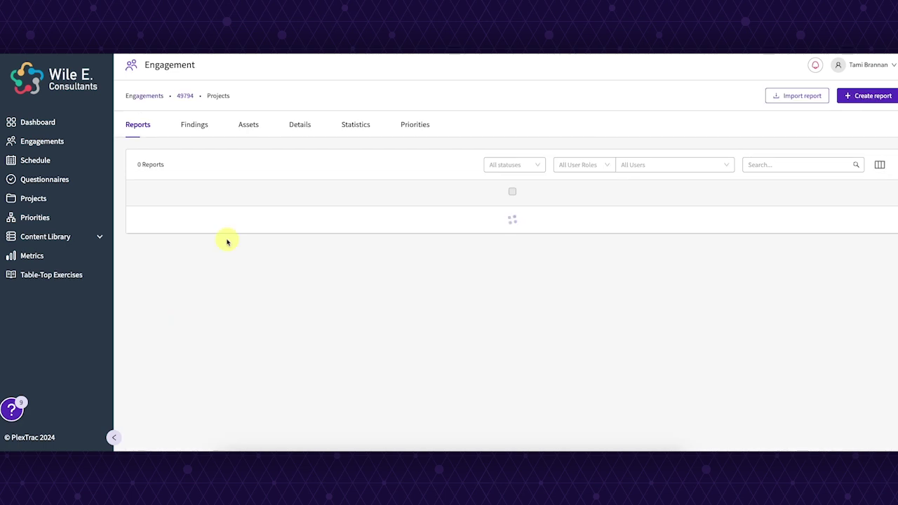
{"action": "left_click", "coordinate": [412, 124]}
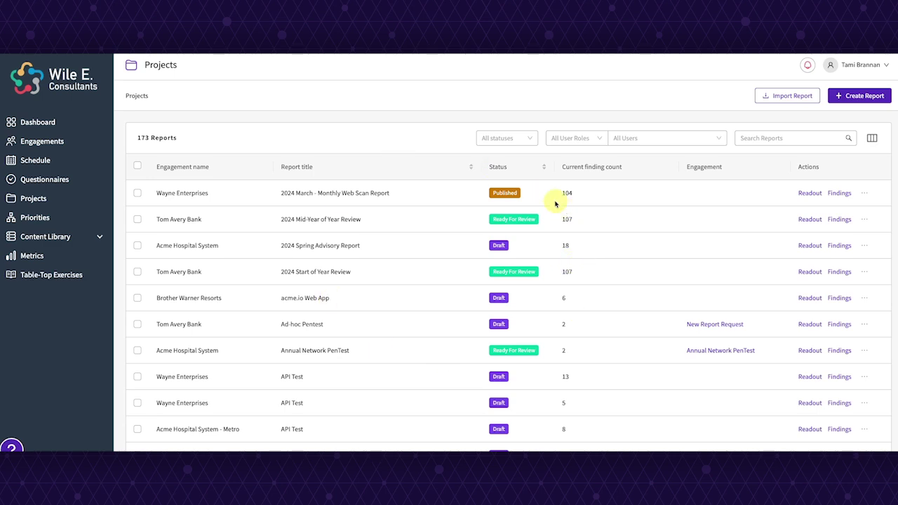
Step: Open the findings of the 2024 March - Monthly Web Scan Report and follow the linked Review SSL Requirements priority
{"action": "left_click", "coordinate": [300, 194]}
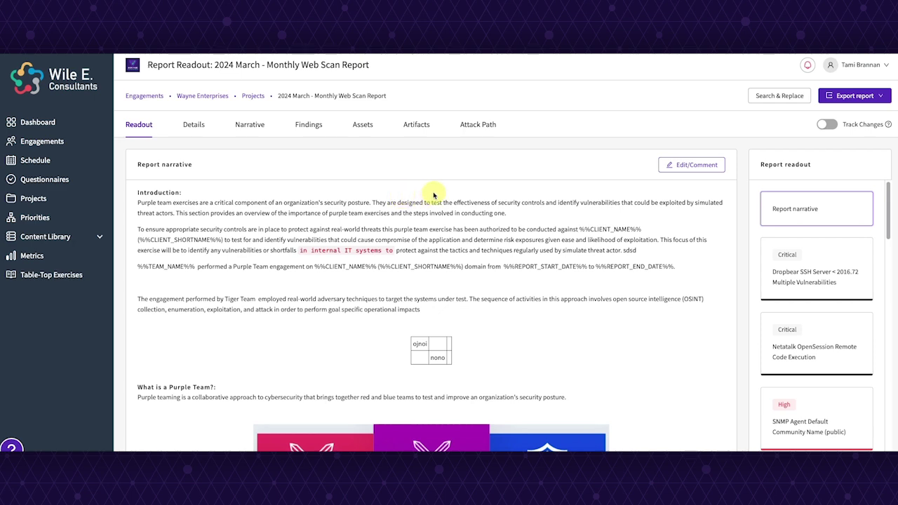
{"action": "left_click", "coordinate": [308, 127]}
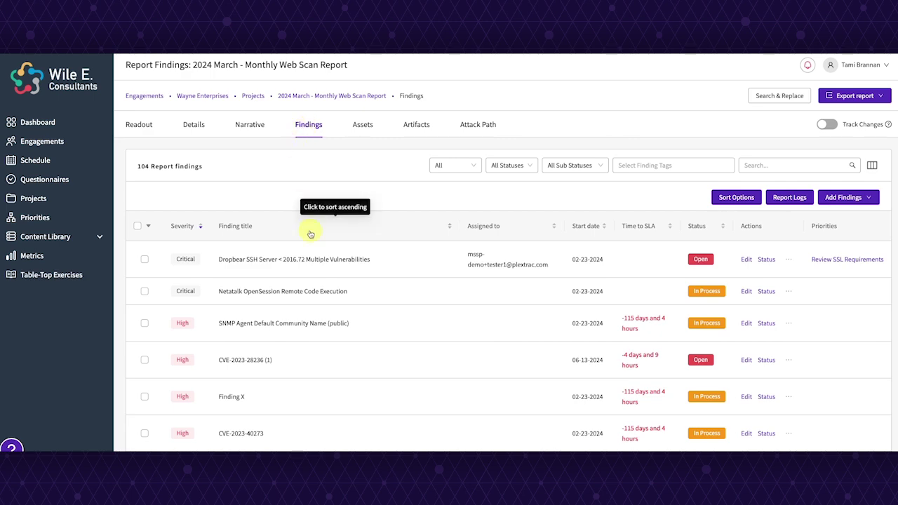
{"action": "left_click", "coordinate": [847, 260]}
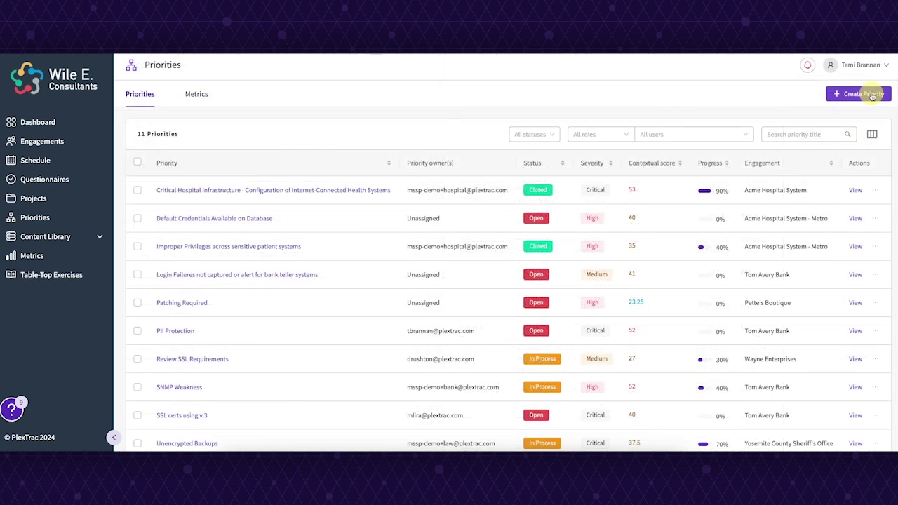
Step: Start a new priority for the Tom Avery Bank engagement
{"action": "left_click", "coordinate": [873, 96]}
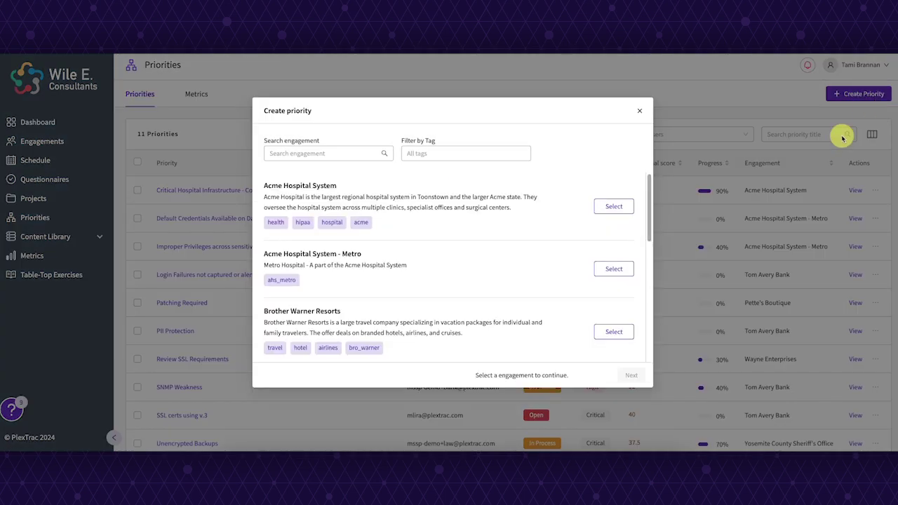
{"action": "scroll", "coordinate": [483, 296], "scroll_direction": "down", "scroll_amount": 4}
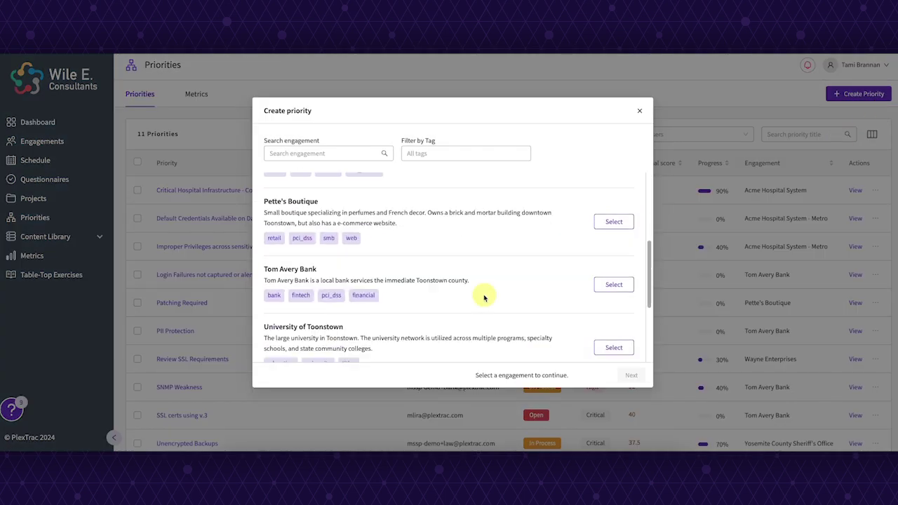
{"action": "left_click", "coordinate": [611, 246]}
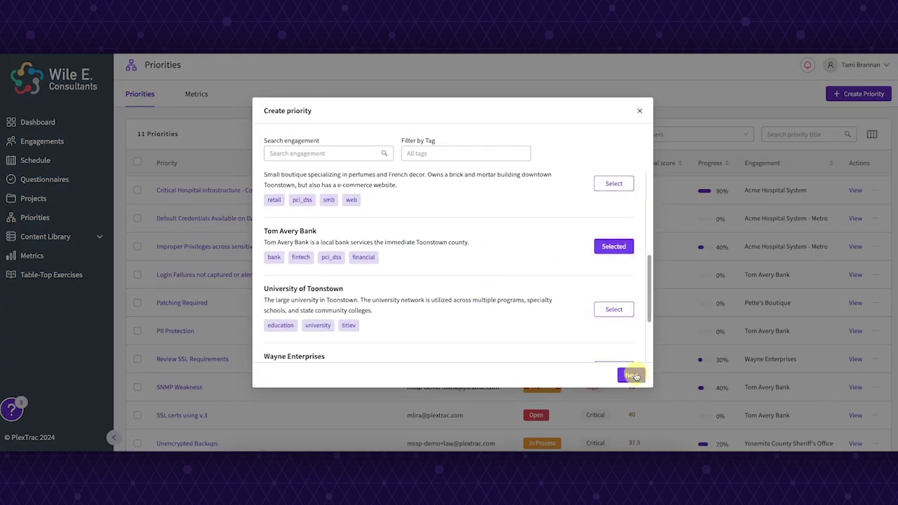
{"action": "left_click", "coordinate": [632, 376]}
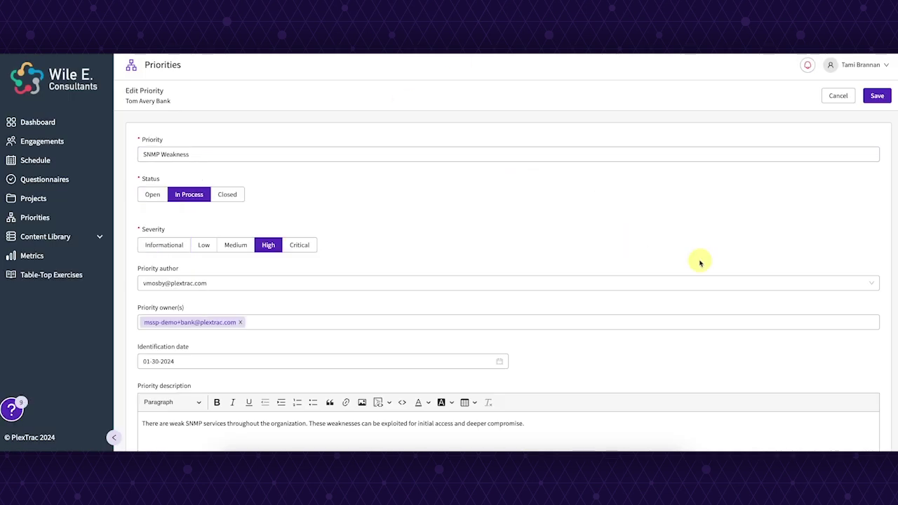
Step: Review the SNMP Weakness priority's description, recommendation, treatment, remediation dates and score settings, and save the priority
{"action": "scroll", "coordinate": [535, 309], "scroll_direction": "down", "scroll_amount": 1}
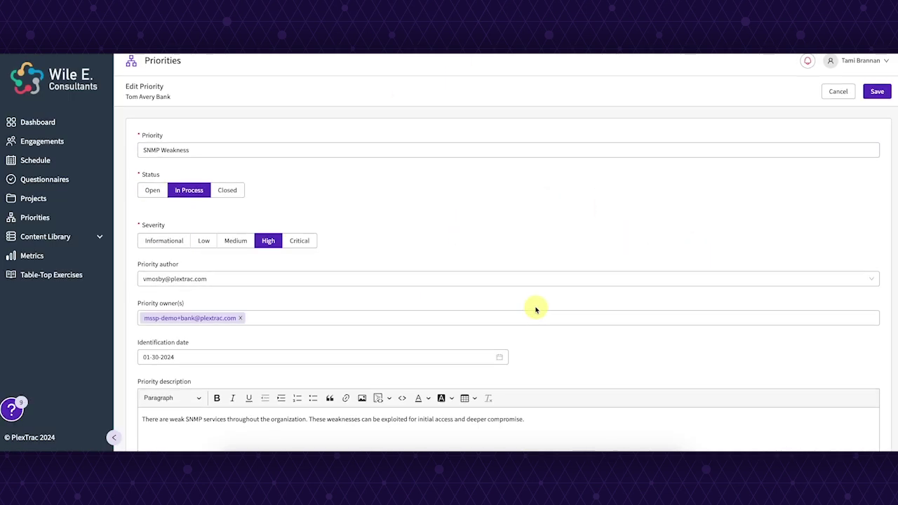
{"action": "scroll", "coordinate": [535, 310], "scroll_direction": "down", "scroll_amount": 2}
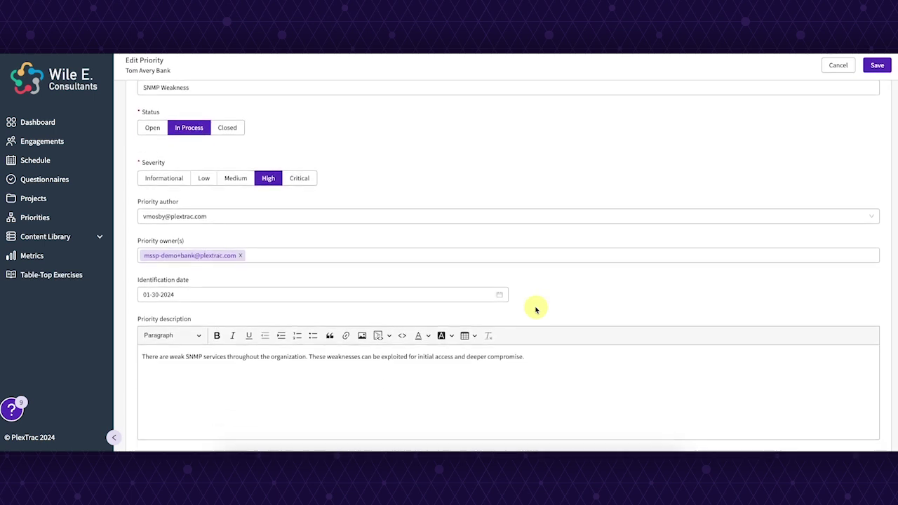
{"action": "scroll", "coordinate": [536, 310], "scroll_direction": "down", "scroll_amount": 5}
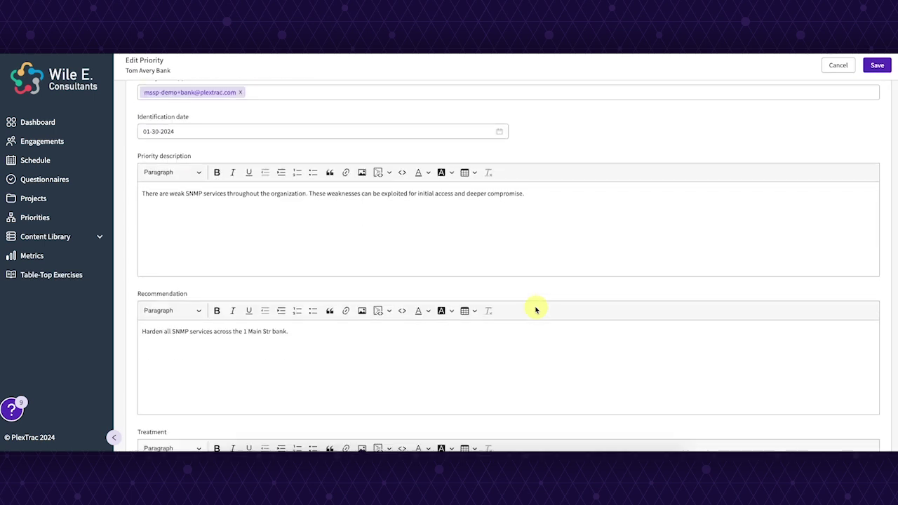
{"action": "scroll", "coordinate": [535, 309], "scroll_direction": "down", "scroll_amount": 1}
{"action": "scroll", "coordinate": [536, 309], "scroll_direction": "down", "scroll_amount": 2}
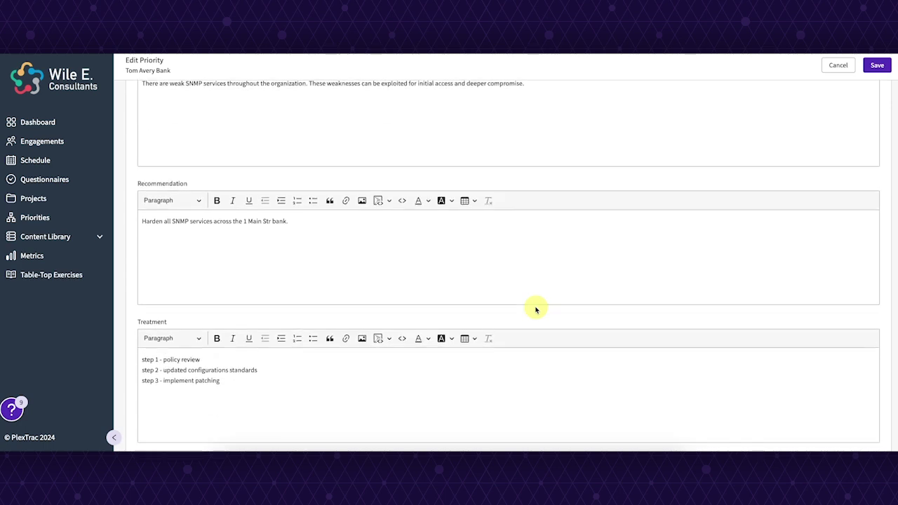
{"action": "scroll", "coordinate": [535, 309], "scroll_direction": "down", "scroll_amount": 6}
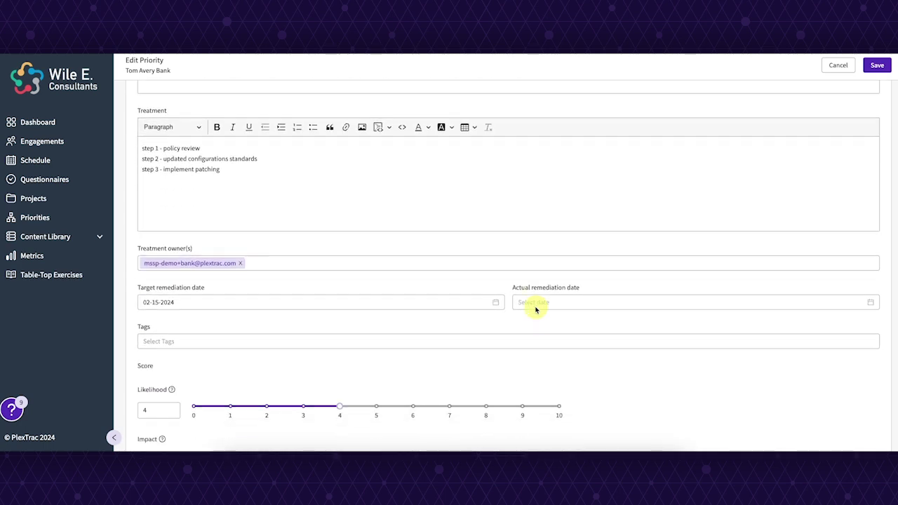
{"action": "scroll", "coordinate": [535, 310], "scroll_direction": "down", "scroll_amount": 1}
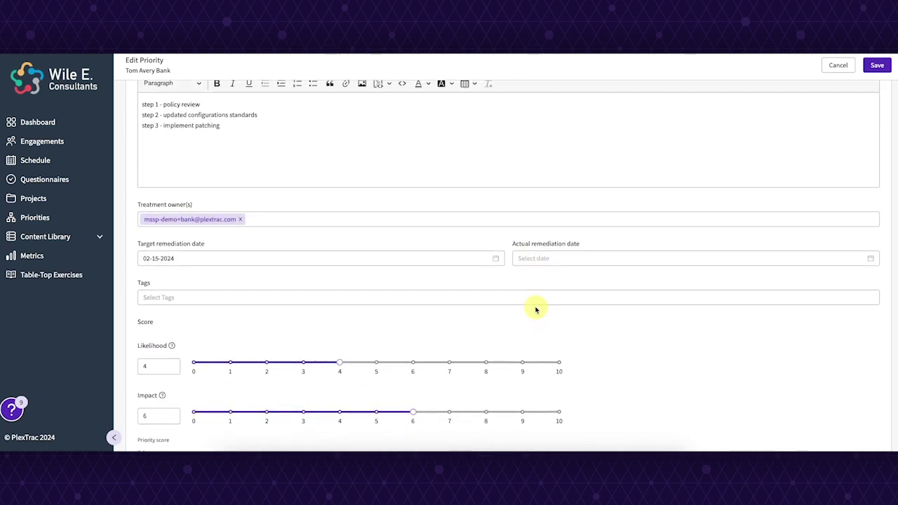
{"action": "scroll", "coordinate": [536, 310], "scroll_direction": "down", "scroll_amount": 2}
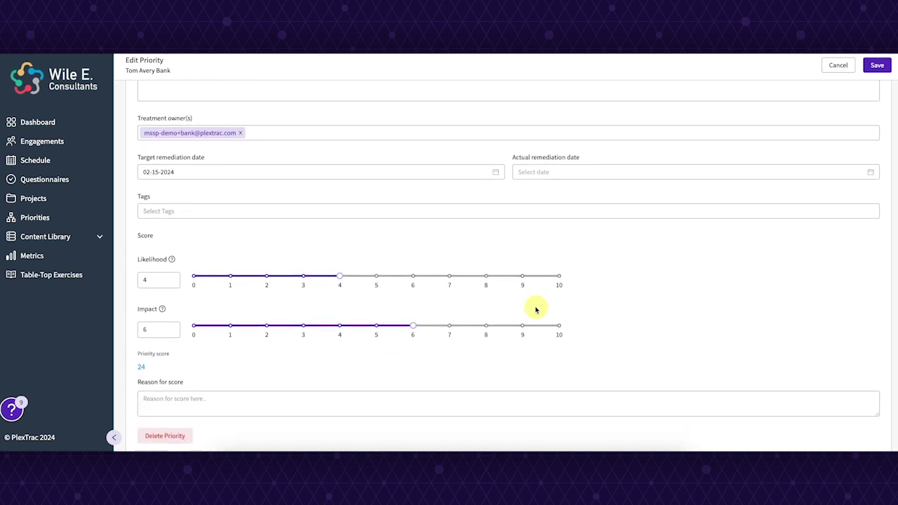
{"action": "scroll", "coordinate": [536, 309], "scroll_direction": "down", "scroll_amount": 1}
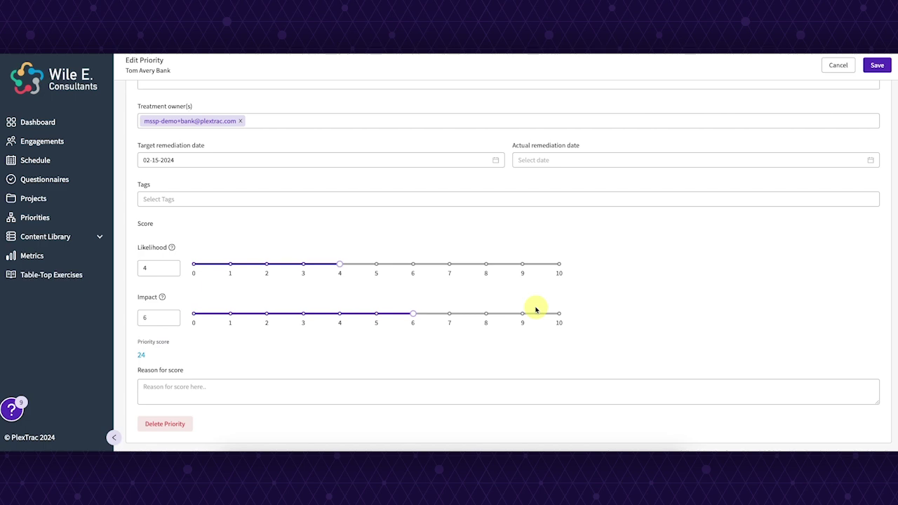
{"action": "scroll", "coordinate": [535, 309], "scroll_direction": "up", "scroll_amount": 15}
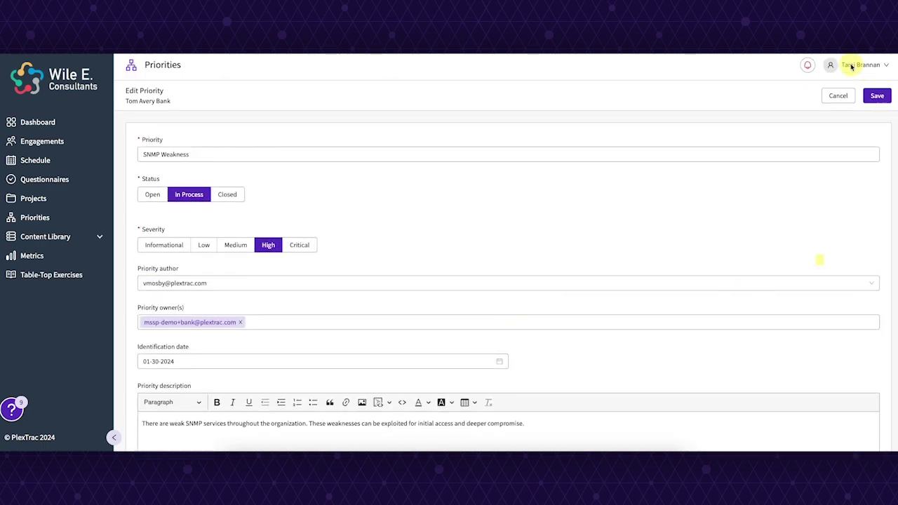
{"action": "left_click", "coordinate": [878, 95]}
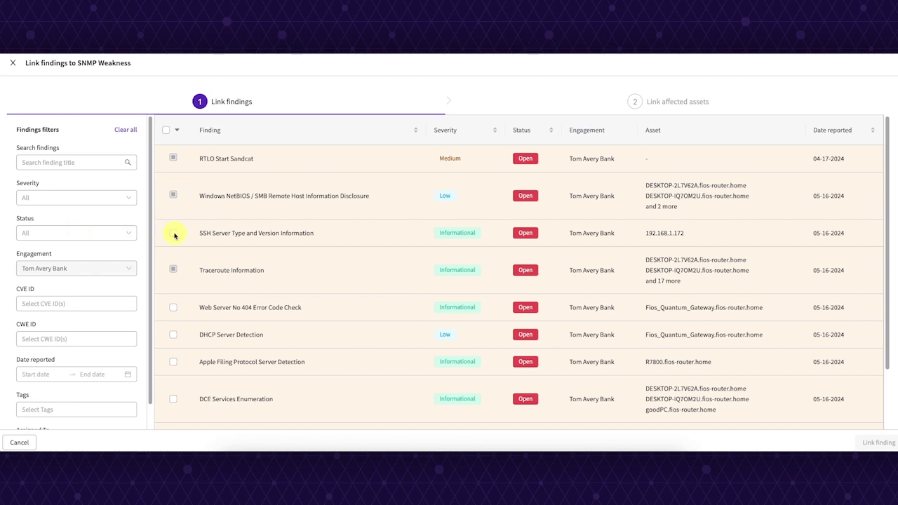
Step: Link the Web Server No 404 Error Code Check and DHCP Server Detection findings to the SNMP Weakness priority, including the Fios_Quantum_Gateway.fios-router.home asset
{"action": "left_click", "coordinate": [172, 308]}
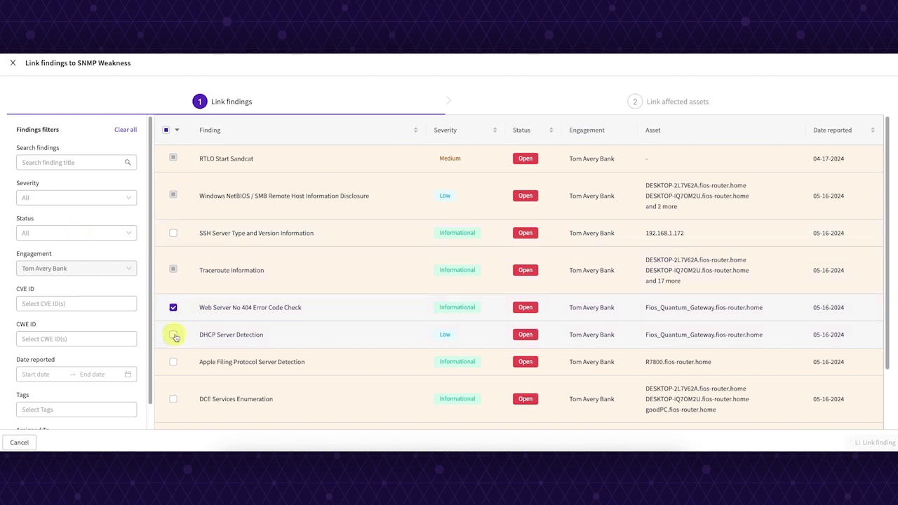
{"action": "left_click", "coordinate": [174, 335]}
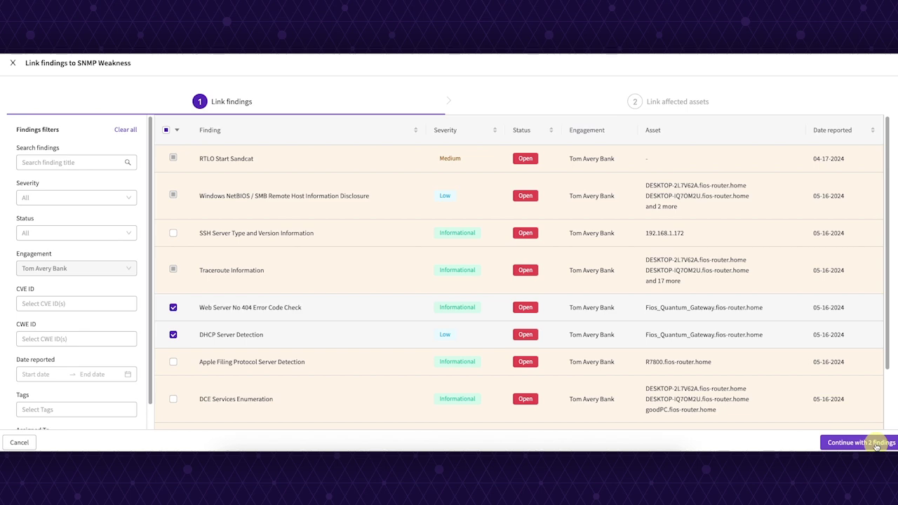
{"action": "left_click", "coordinate": [877, 443]}
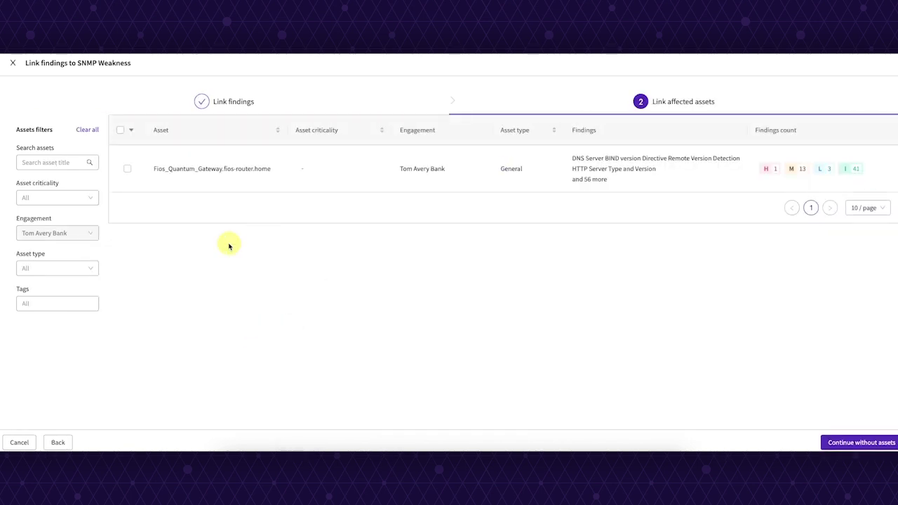
{"action": "left_click", "coordinate": [120, 130]}
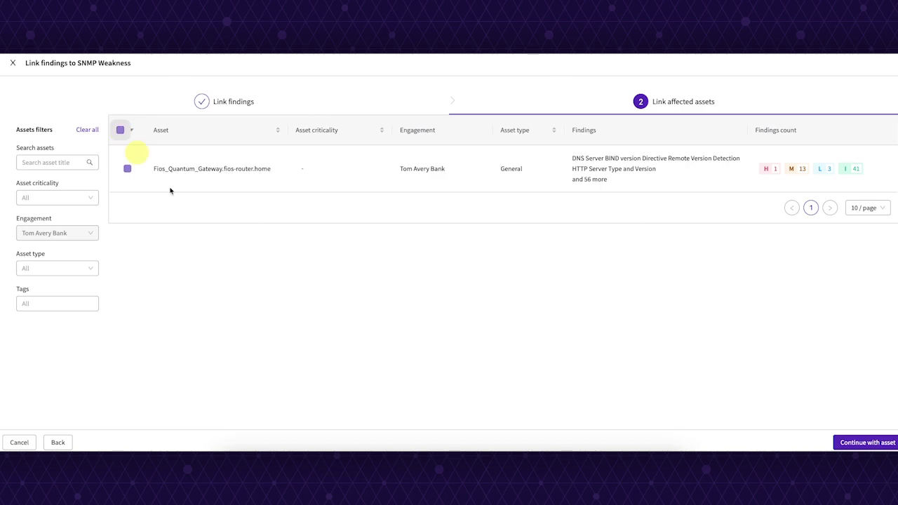
{"action": "left_click", "coordinate": [857, 443]}
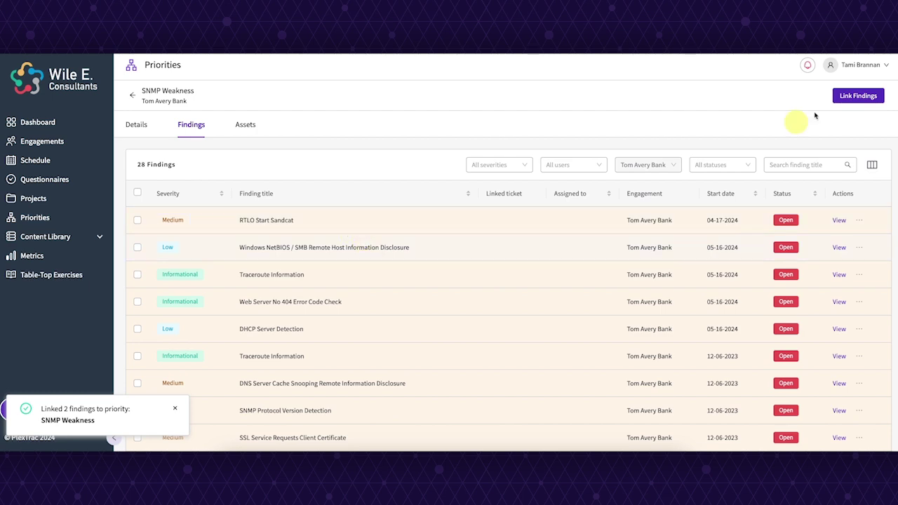
Step: Open the Bank Equation for editing in the account's contextual scoring settings and view its Asset type variable's rules
{"action": "left_click", "coordinate": [868, 66]}
{"action": "left_click", "coordinate": [850, 108]}
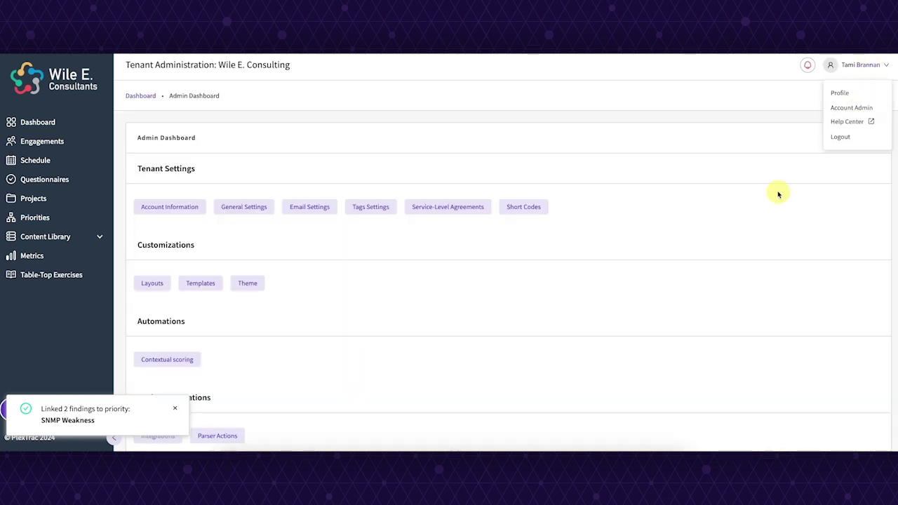
{"action": "left_click", "coordinate": [176, 365]}
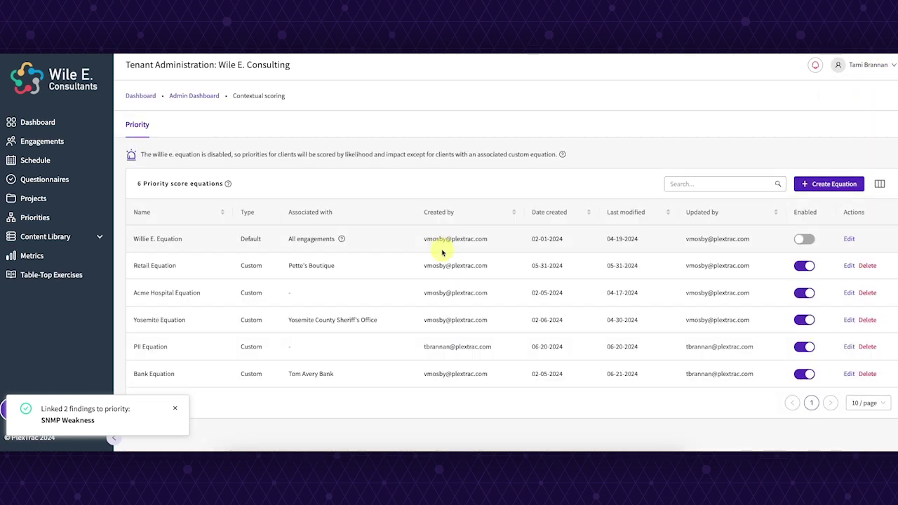
{"action": "left_click", "coordinate": [851, 374]}
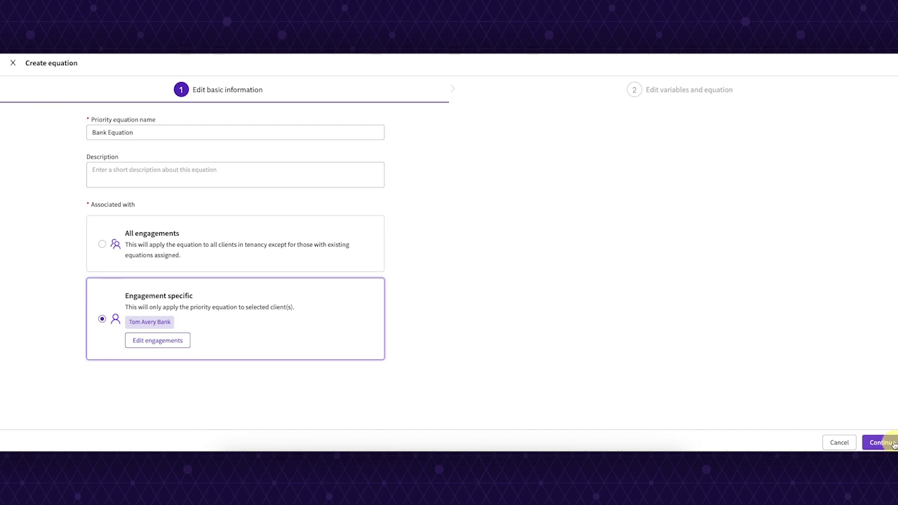
{"action": "left_click", "coordinate": [883, 442]}
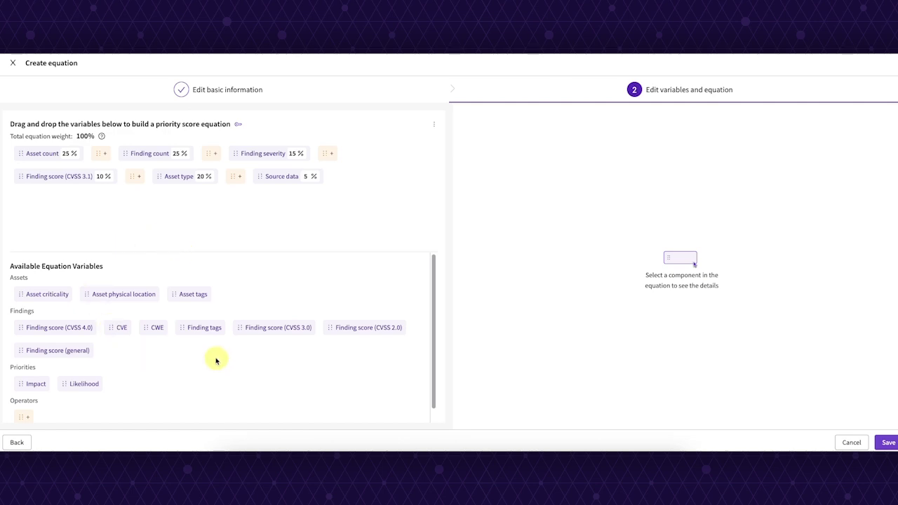
{"action": "left_click", "coordinate": [176, 180]}
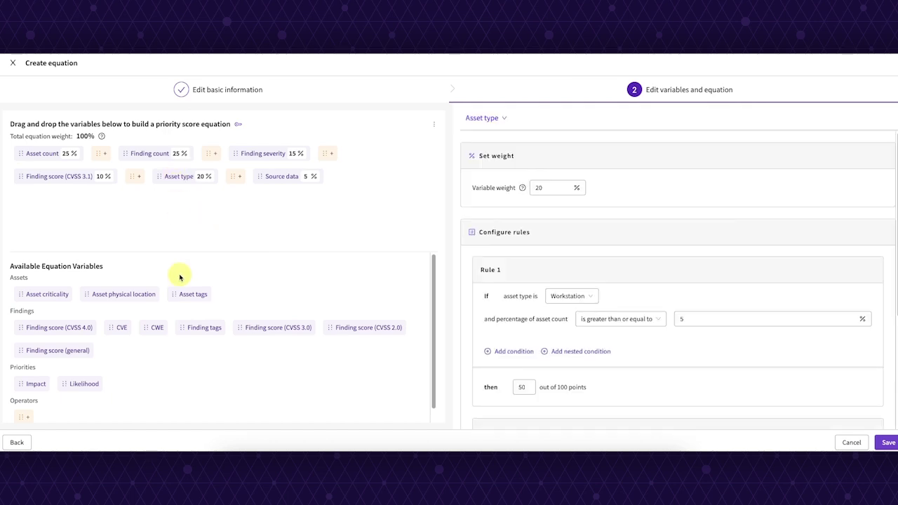
Step: Replace the Source data variable in the equation with Asset tags, weighted at 5%
{"action": "left_click_drag", "start_coordinate": [183, 300], "coordinate": [357, 179]}
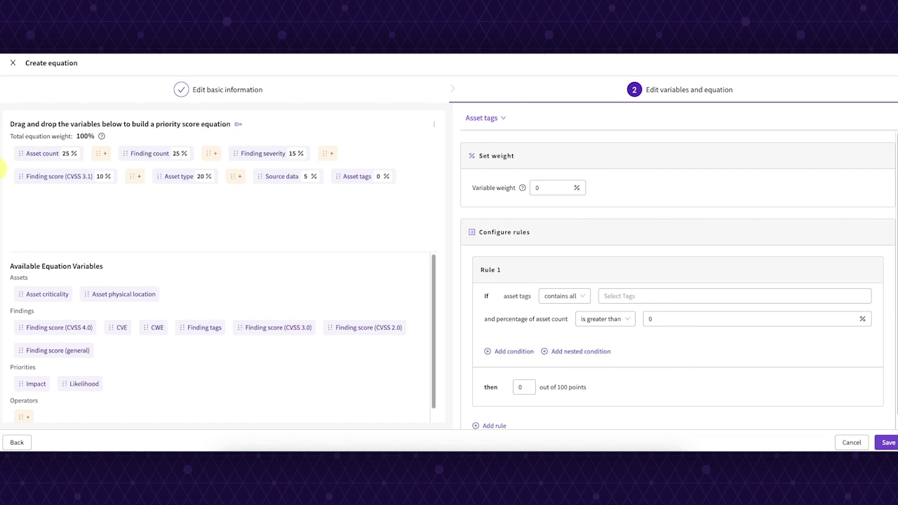
{"action": "left_click_drag", "start_coordinate": [271, 176], "coordinate": [271, 289]}
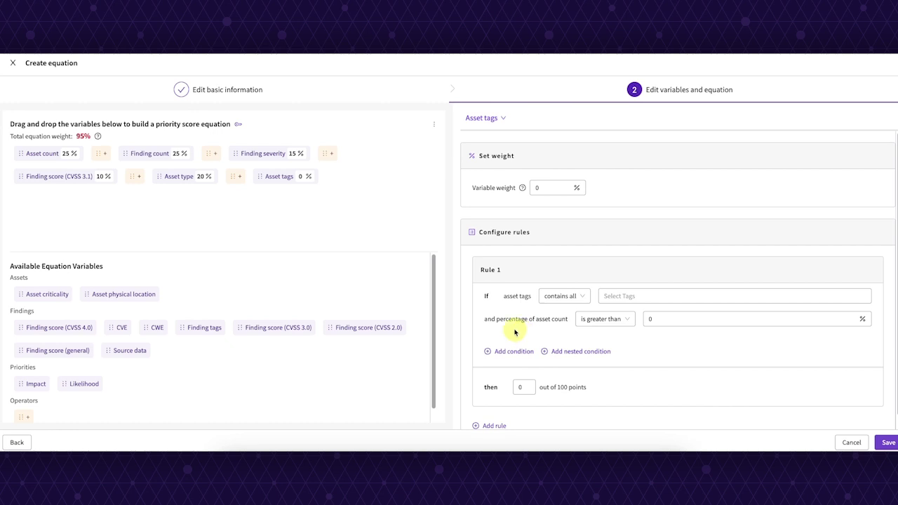
{"action": "left_click", "coordinate": [301, 177]}
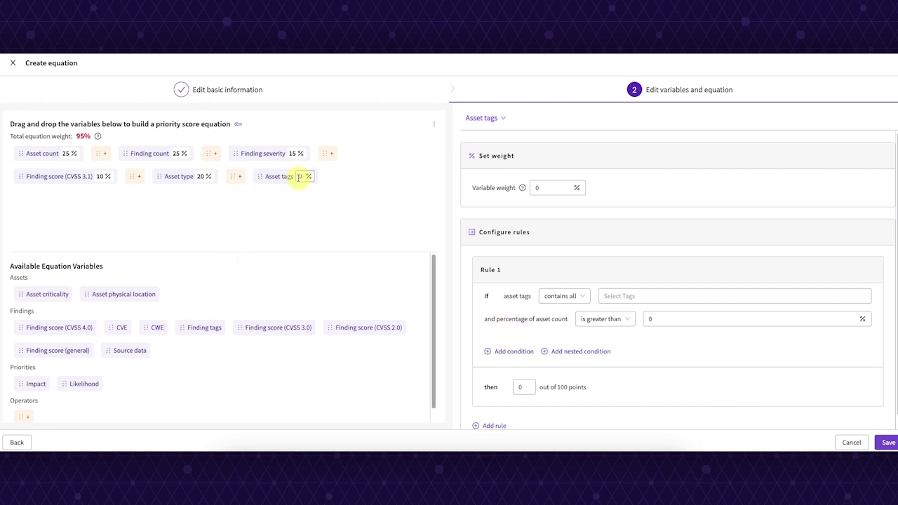
{"action": "type", "text": "5"}
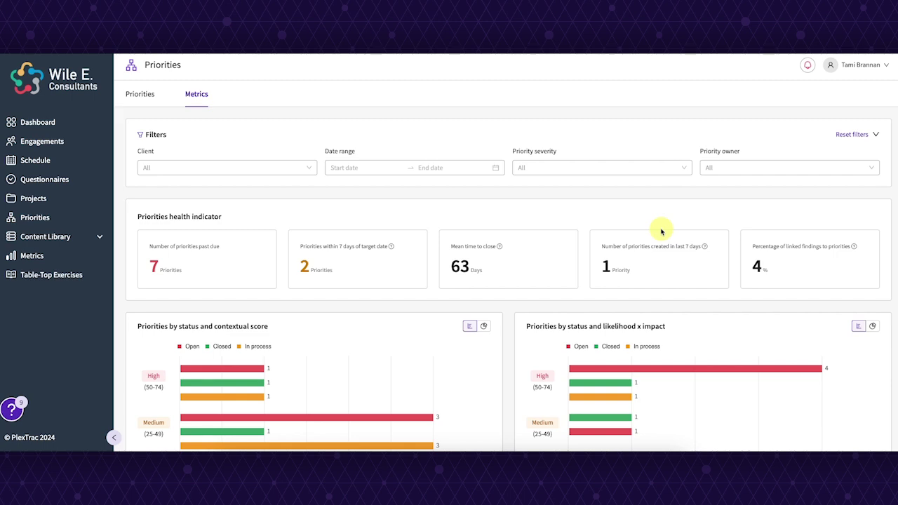
Step: Display both the Priorities by status and contextual score chart and the Priorities by status and likelihood x impact chart as pie charts
{"action": "scroll", "coordinate": [661, 231], "scroll_direction": "down", "scroll_amount": 1}
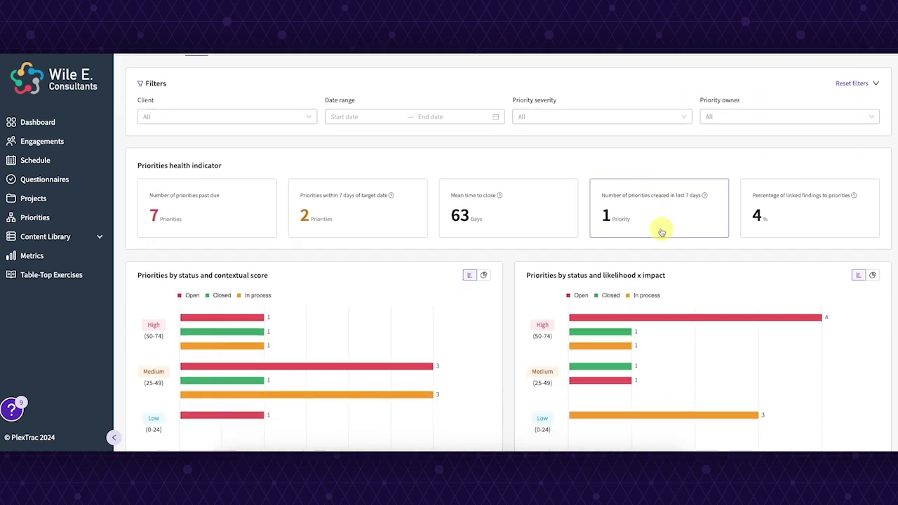
{"action": "left_click", "coordinate": [484, 275]}
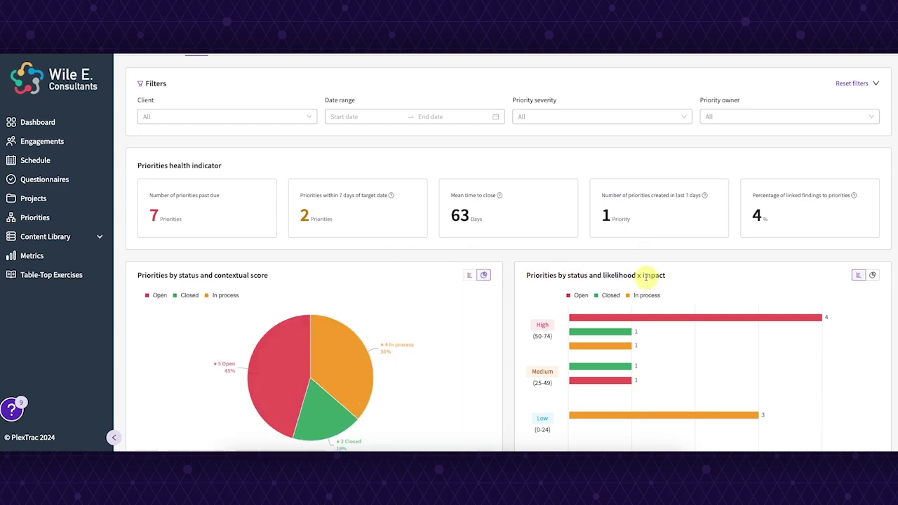
{"action": "scroll", "coordinate": [646, 276], "scroll_direction": "down", "scroll_amount": 1}
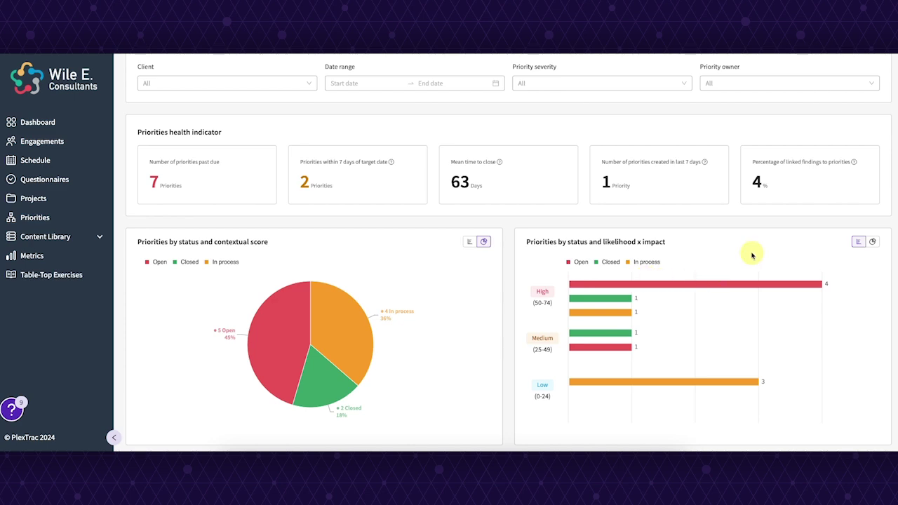
{"action": "left_click", "coordinate": [872, 241]}
{"action": "scroll", "coordinate": [759, 305], "scroll_direction": "down", "scroll_amount": 5}
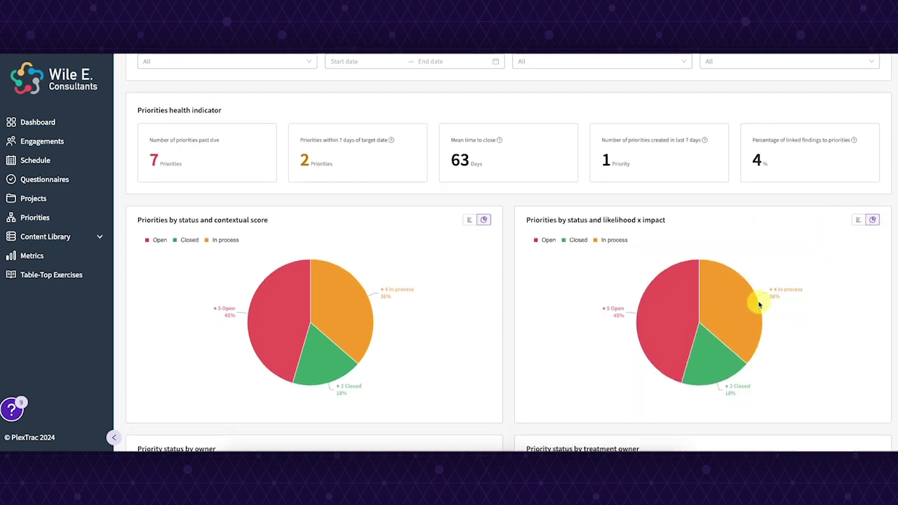
Step: Hide the Closed status in the Priority status by owner and Priority status by treatment owner charts, and review the treatment owners
{"action": "scroll", "coordinate": [759, 304], "scroll_direction": "down", "scroll_amount": 1}
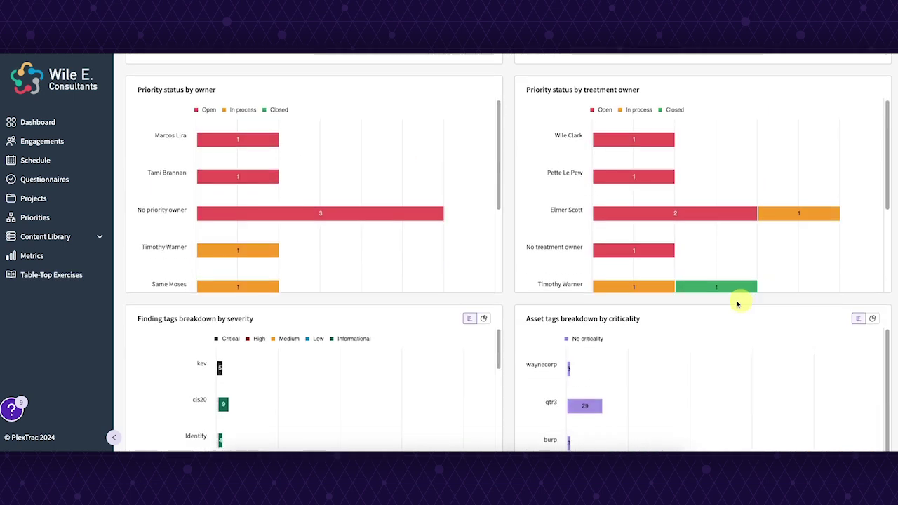
{"action": "scroll", "coordinate": [699, 208], "scroll_direction": "up", "scroll_amount": 1}
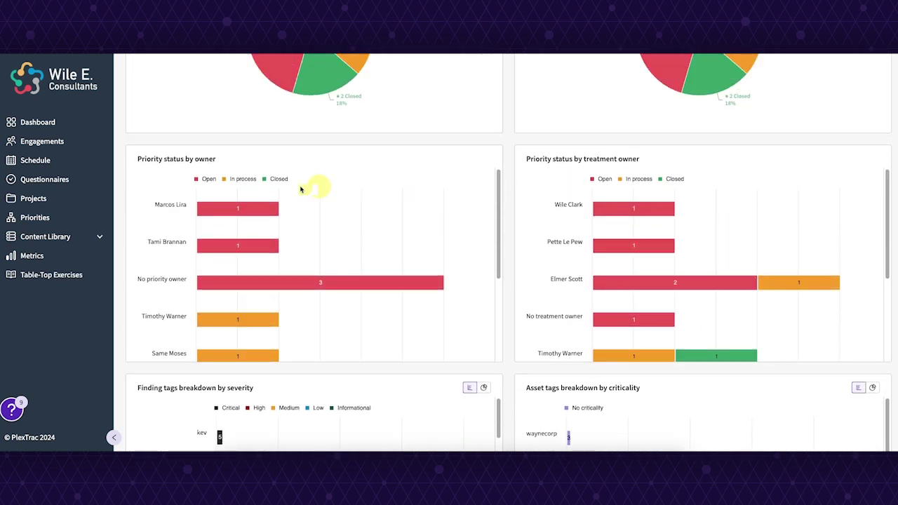
{"action": "left_click", "coordinate": [273, 179]}
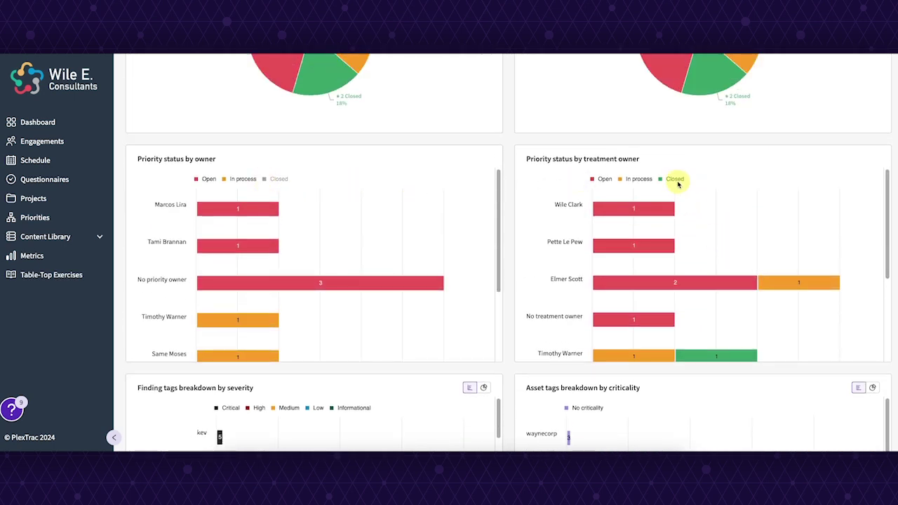
{"action": "left_click", "coordinate": [675, 180]}
{"action": "scroll", "coordinate": [561, 277], "scroll_direction": "down", "scroll_amount": 1}
{"action": "scroll", "coordinate": [561, 274], "scroll_direction": "down", "scroll_amount": 1}
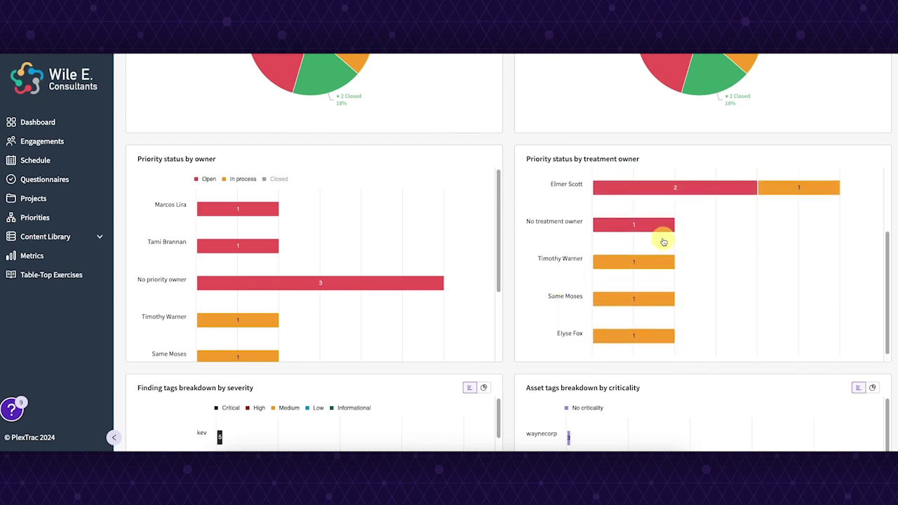
{"action": "scroll", "coordinate": [662, 238], "scroll_direction": "up", "scroll_amount": 1}
Step: Hide the Closed status in the contextual score and likelihood x impact pie charts
{"action": "scroll", "coordinate": [852, 178], "scroll_direction": "up", "scroll_amount": 4}
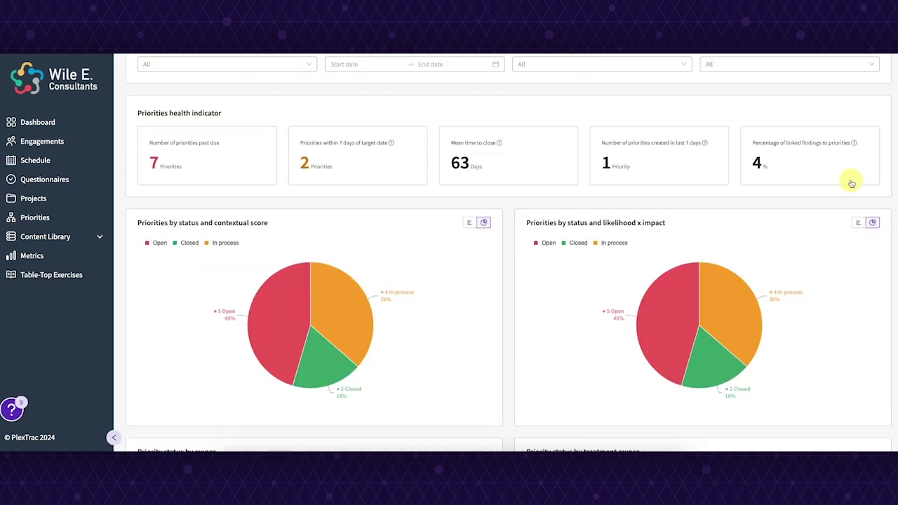
{"action": "left_click", "coordinate": [575, 243]}
{"action": "left_click", "coordinate": [176, 243]}
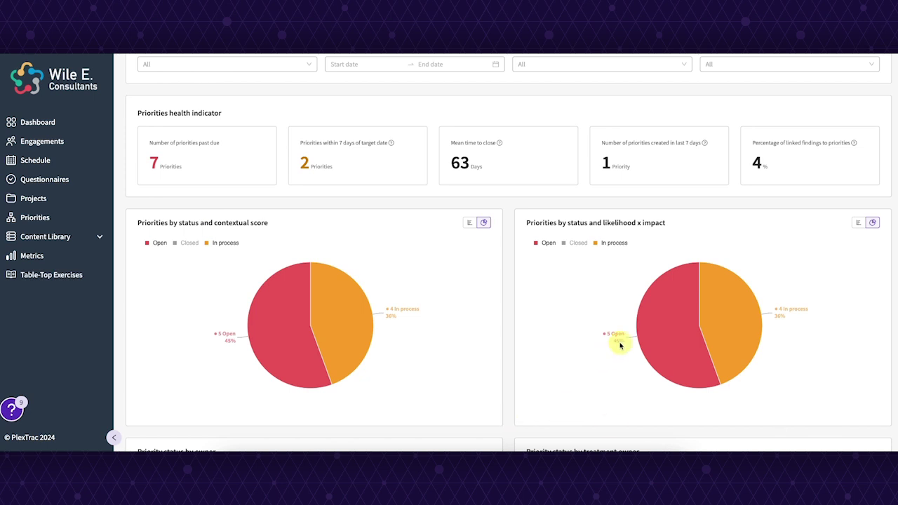
{"action": "mouse_move", "coordinate": [650, 352]}
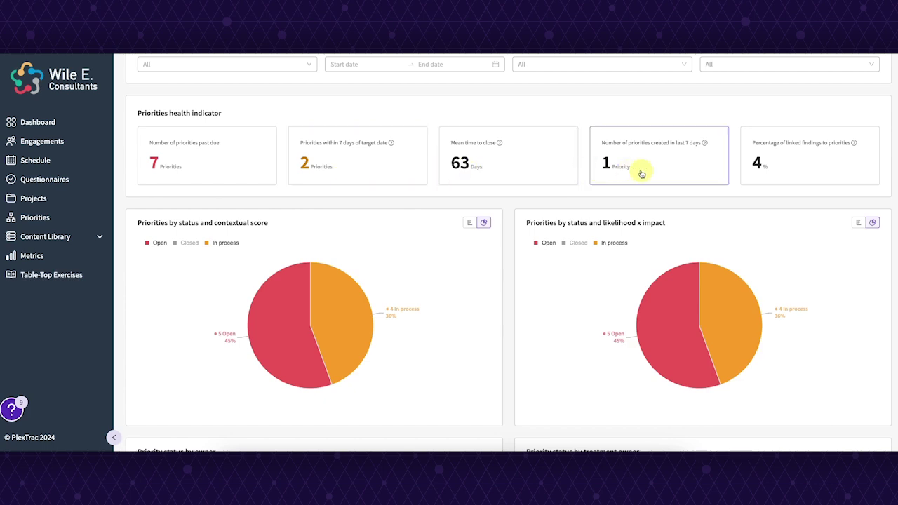
Step: View the past-due priorities and the details of Login Failures not captured or alert for bank teller systems, and close both views
{"action": "left_click", "coordinate": [217, 165]}
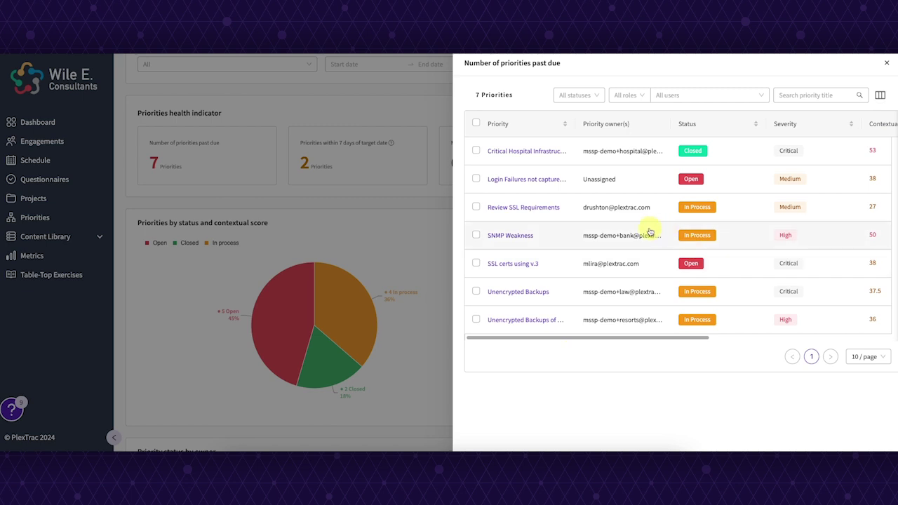
{"action": "left_click", "coordinate": [634, 183]}
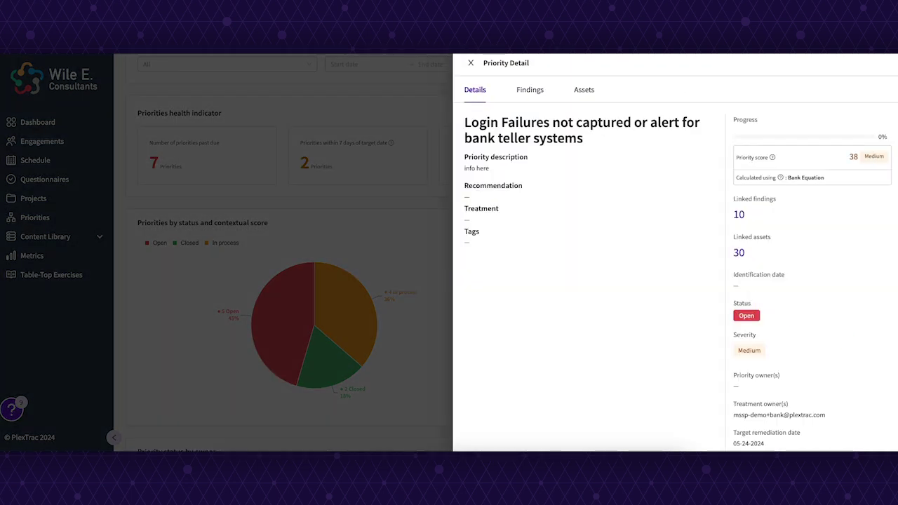
{"action": "left_click", "coordinate": [471, 63]}
{"action": "left_click", "coordinate": [888, 64]}
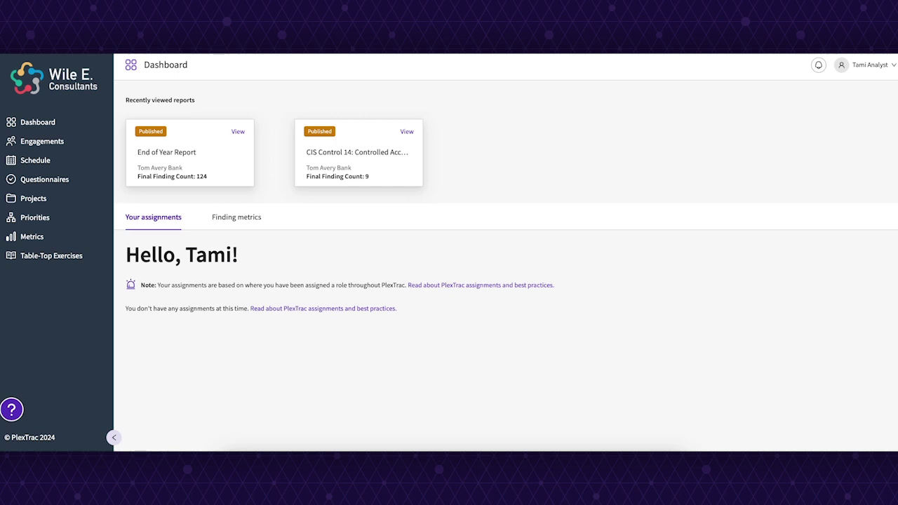
Step: View the priority metrics available to the analyst account, and return to the priorities list
{"action": "left_click", "coordinate": [33, 218]}
{"action": "left_click", "coordinate": [201, 96]}
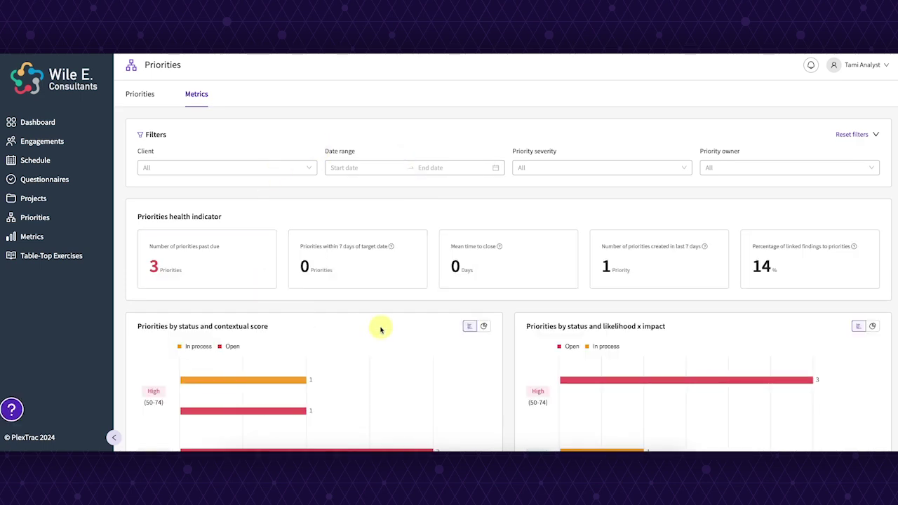
{"action": "left_click", "coordinate": [148, 97]}
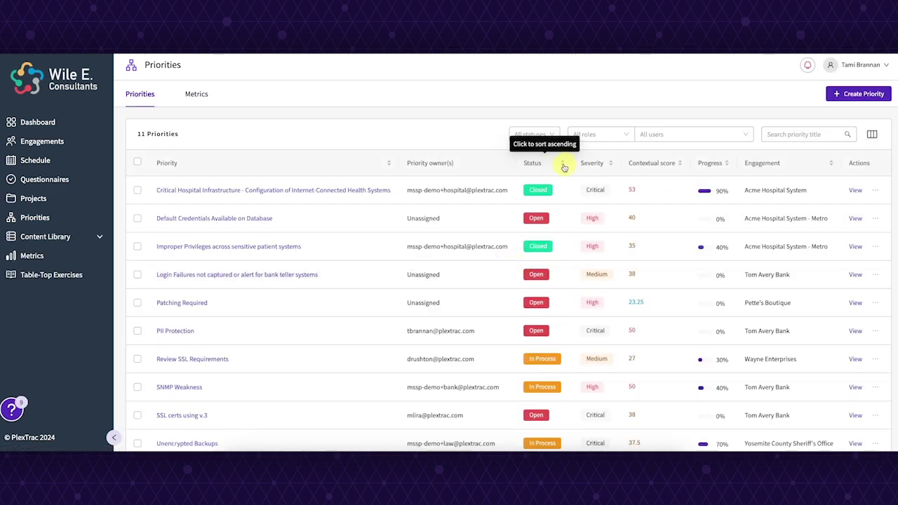
Step: Sort the priorities list in turn by status, engagement, progress and contextual score, finishing with severity in descending order
{"action": "left_click", "coordinate": [562, 163]}
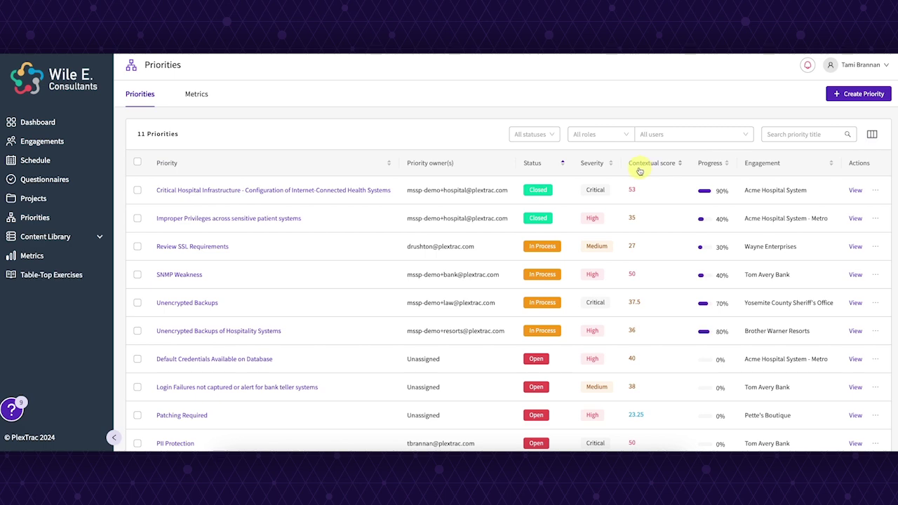
{"action": "left_click", "coordinate": [833, 165]}
{"action": "left_click", "coordinate": [733, 165]}
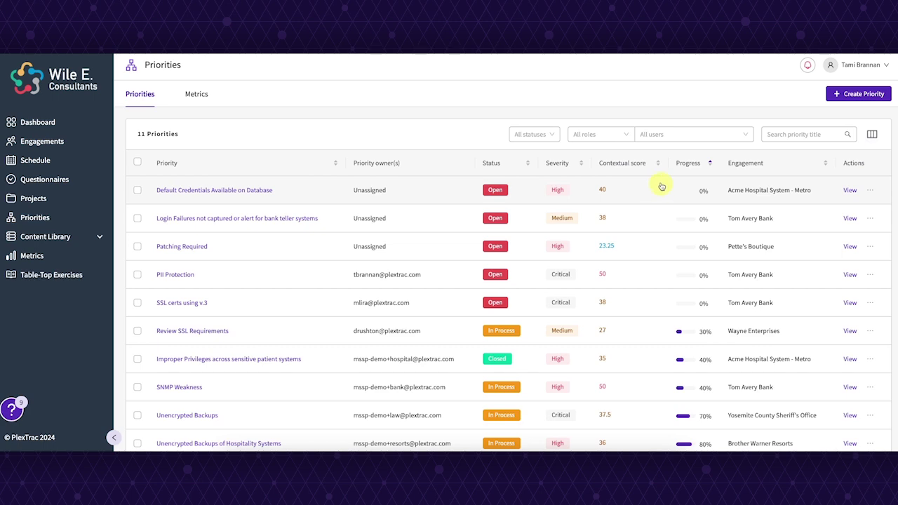
{"action": "left_click", "coordinate": [659, 164]}
{"action": "left_click", "coordinate": [581, 164]}
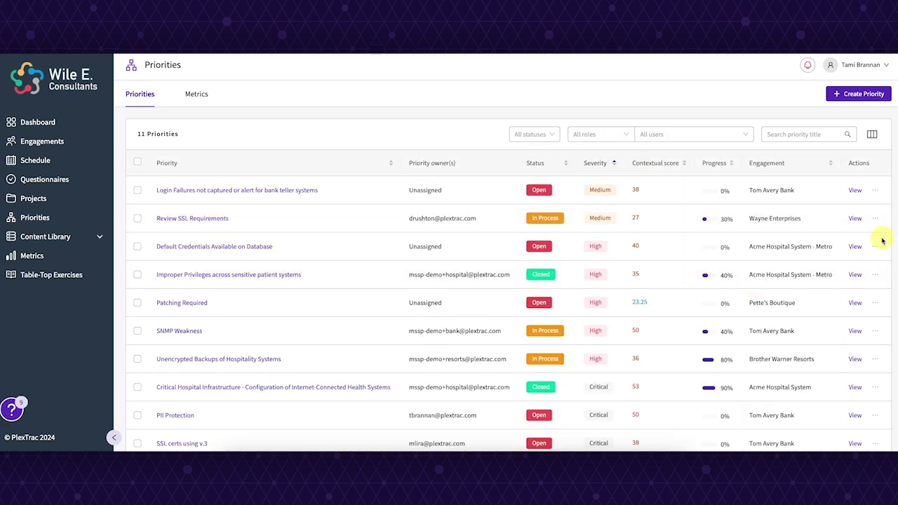
{"action": "left_click", "coordinate": [613, 163]}
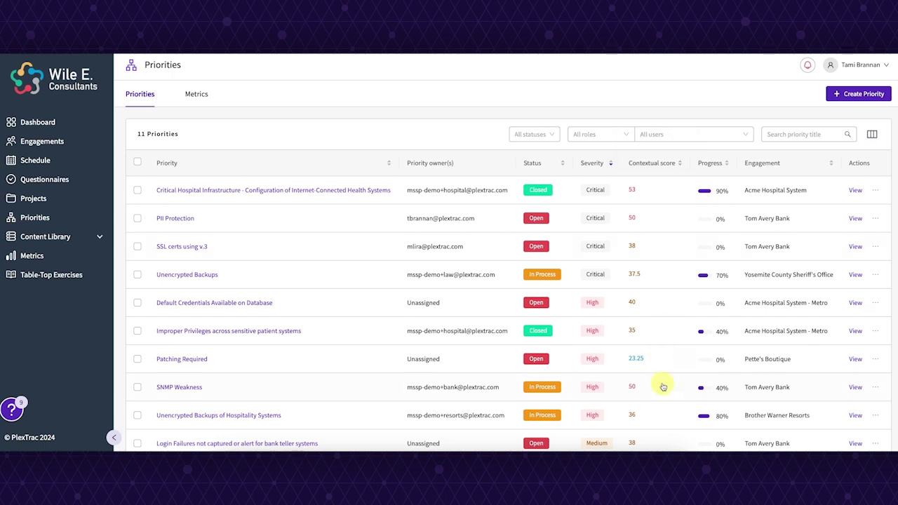